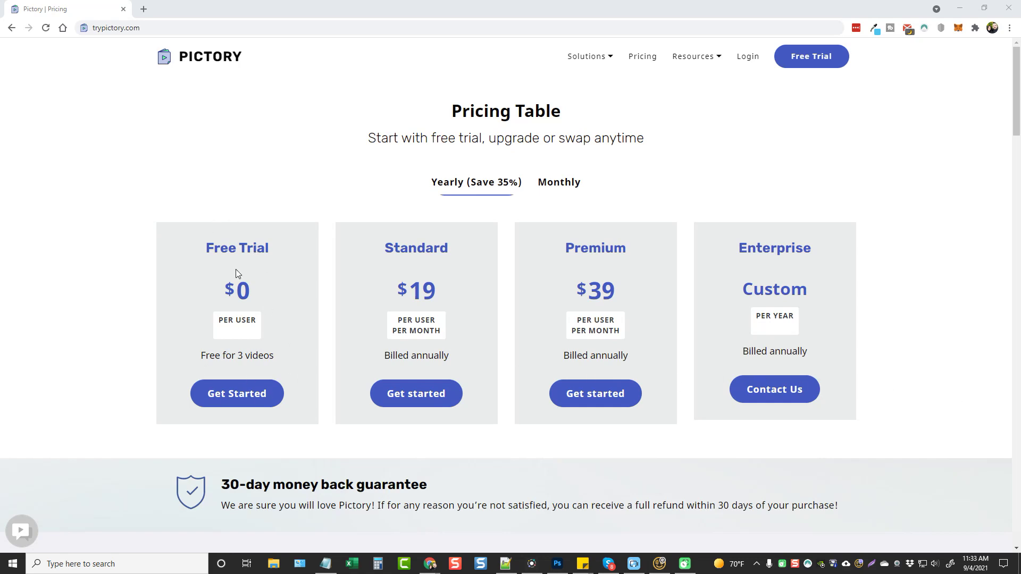
- Log in to Pictory and start a new Script to Video project
scroll(521, 329, "down", 7)
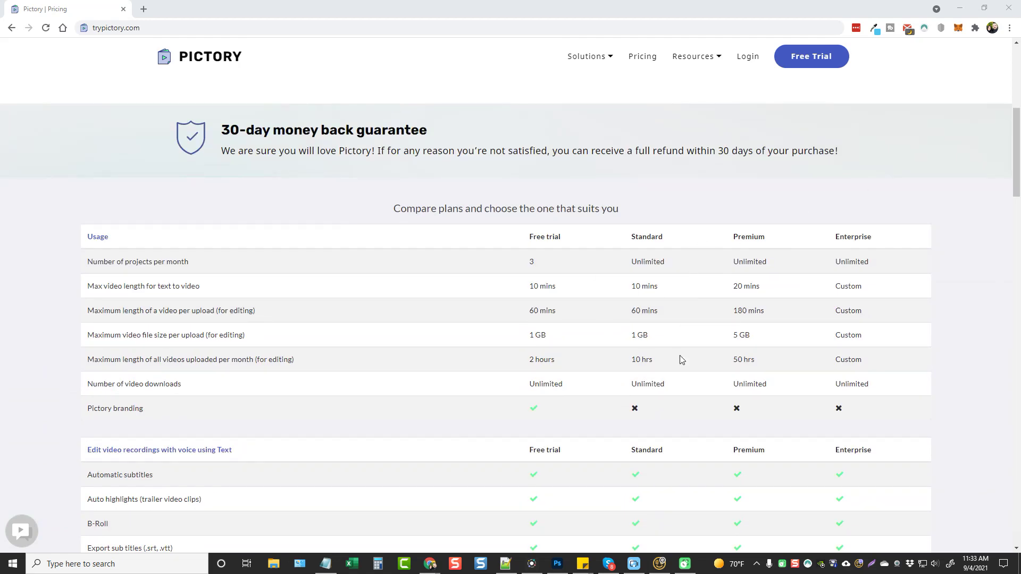
scroll(685, 377, "up", 7)
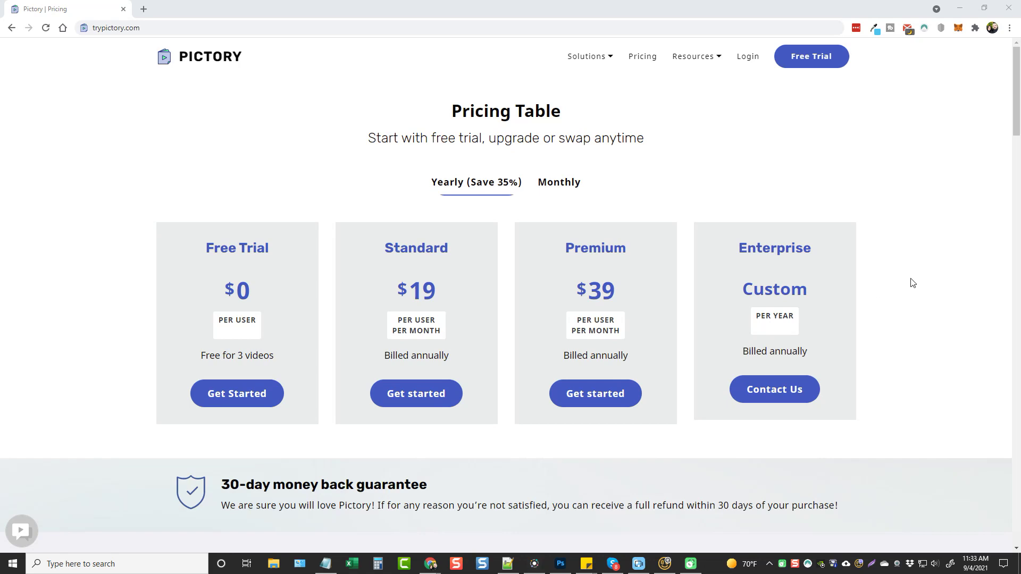
left_click(750, 64)
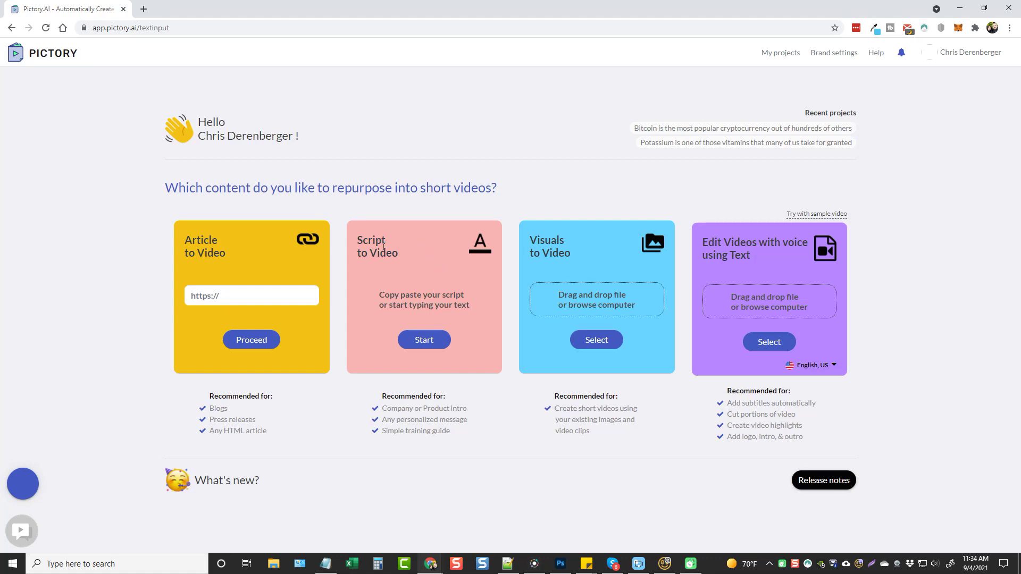
left_click(424, 340)
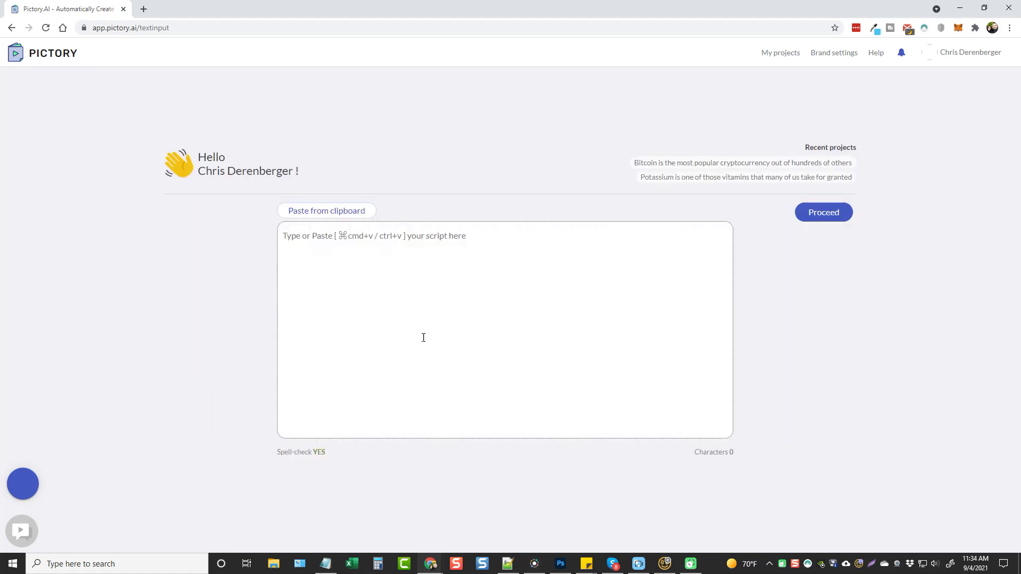
- Copy the whole Bitcoin script from Notepad and return to Pictory's empty script box
left_click(325, 564)
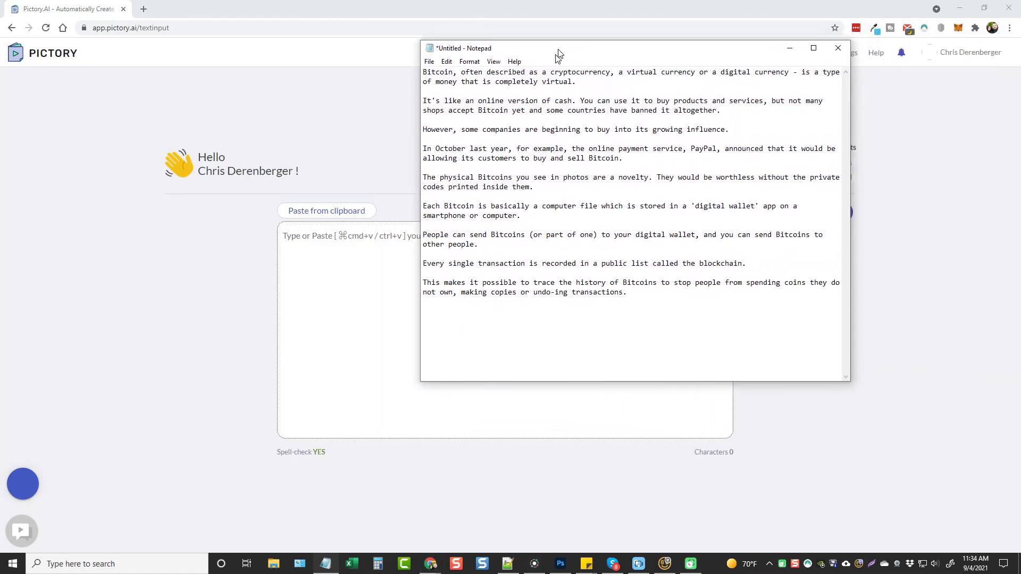
left_click_drag(619, 340, 414, 119)
right_click(525, 127)
left_click(520, 156)
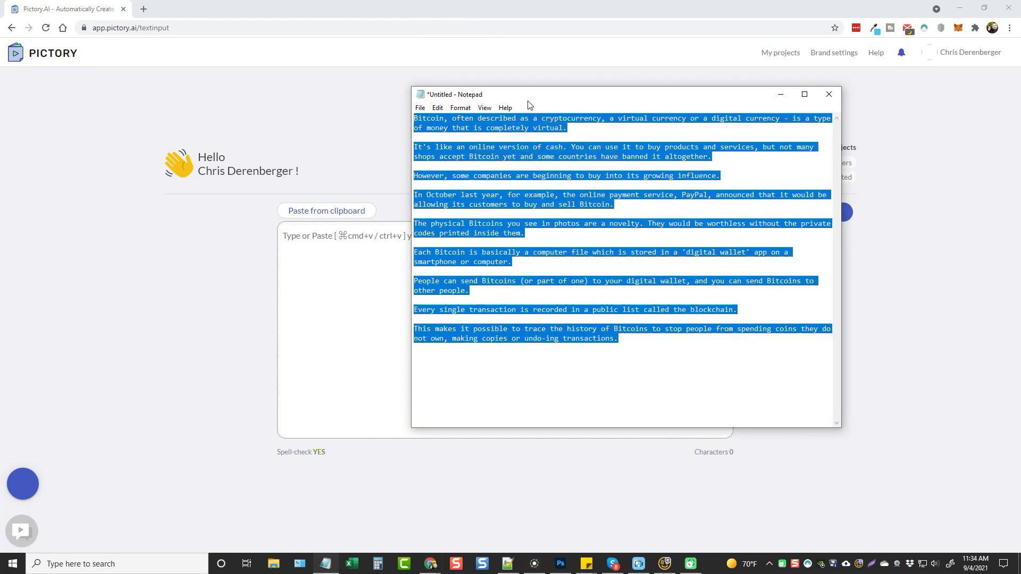
key("alt+Tab")
left_click(373, 288)
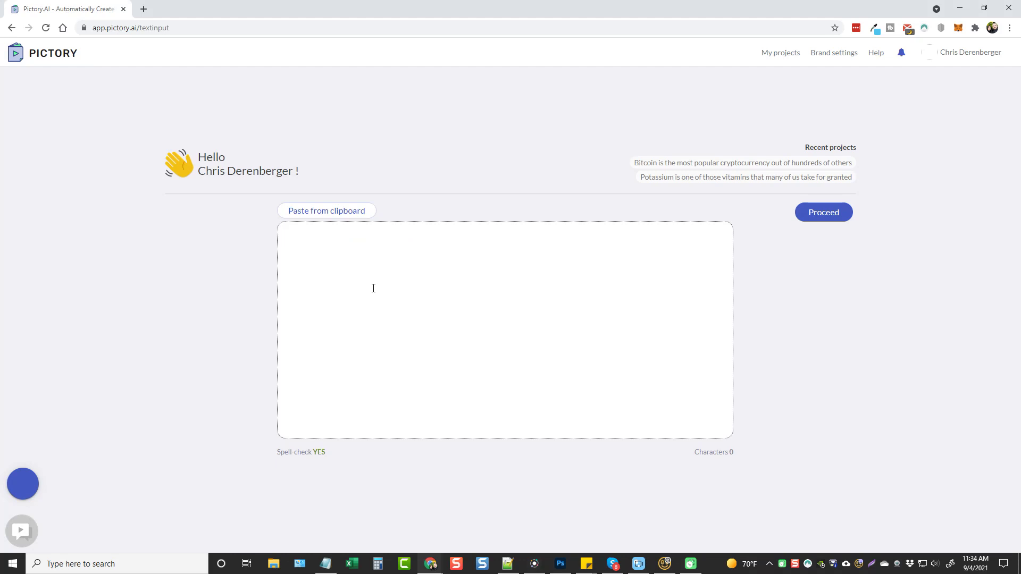
- Paste the 1,127-character Bitcoin script, proceed, and pick the 16:9 Landscape format
key("ctrl+v")
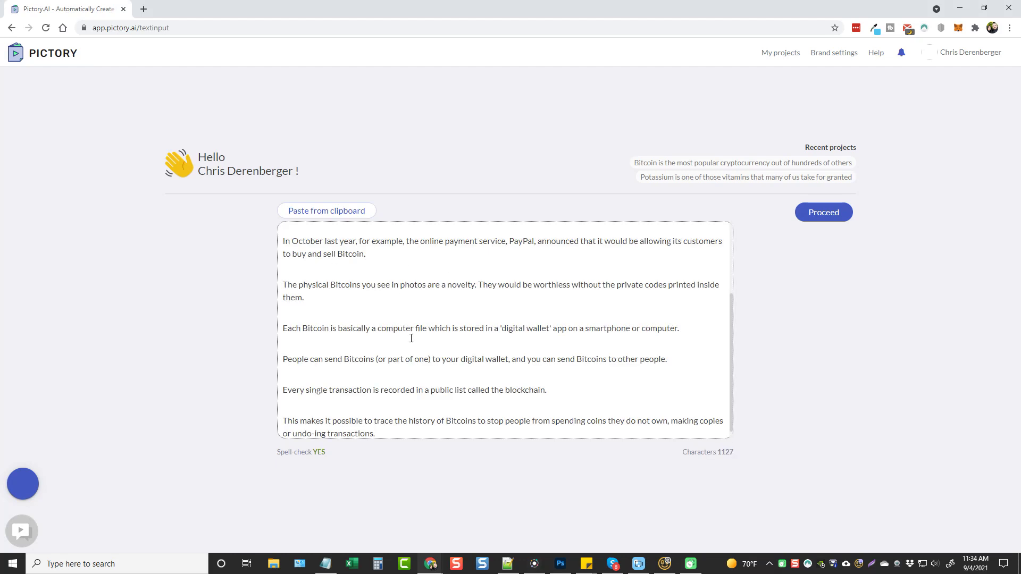
left_click(808, 215)
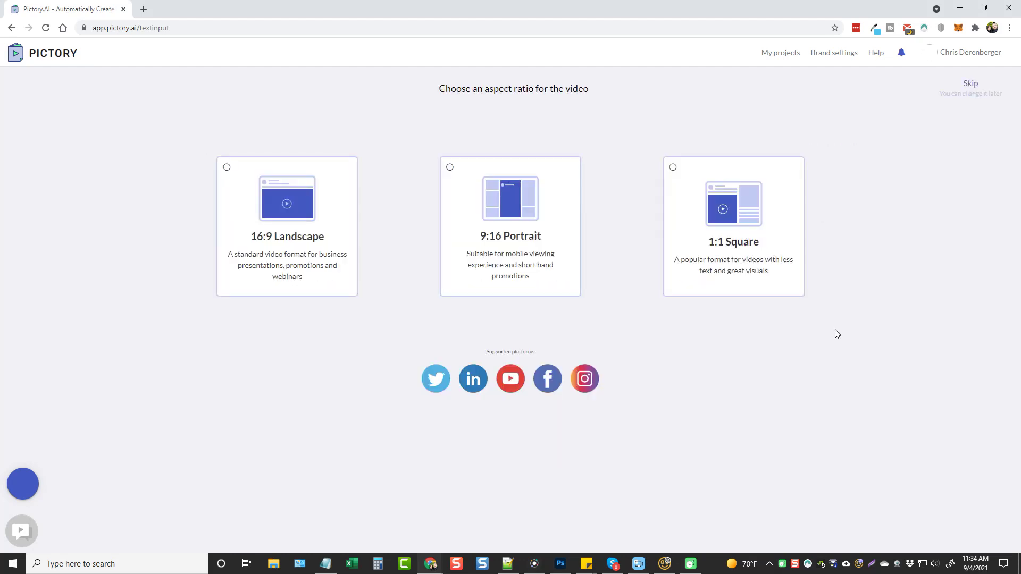
left_click(303, 221)
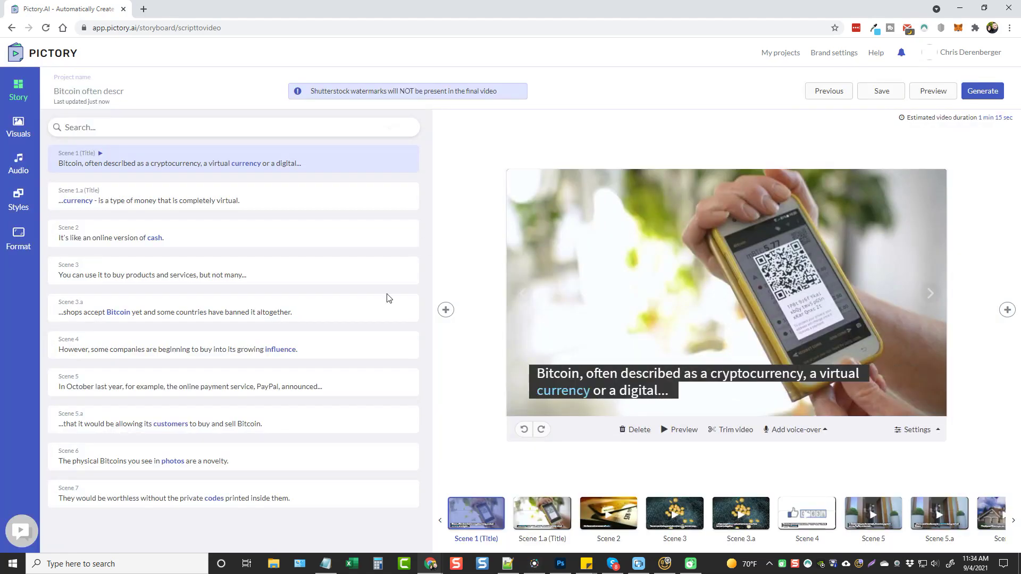
- Preview Scenes 1 through 4, settle on Scene 2, and show the Visuals library
left_click(274, 194)
left_click(266, 238)
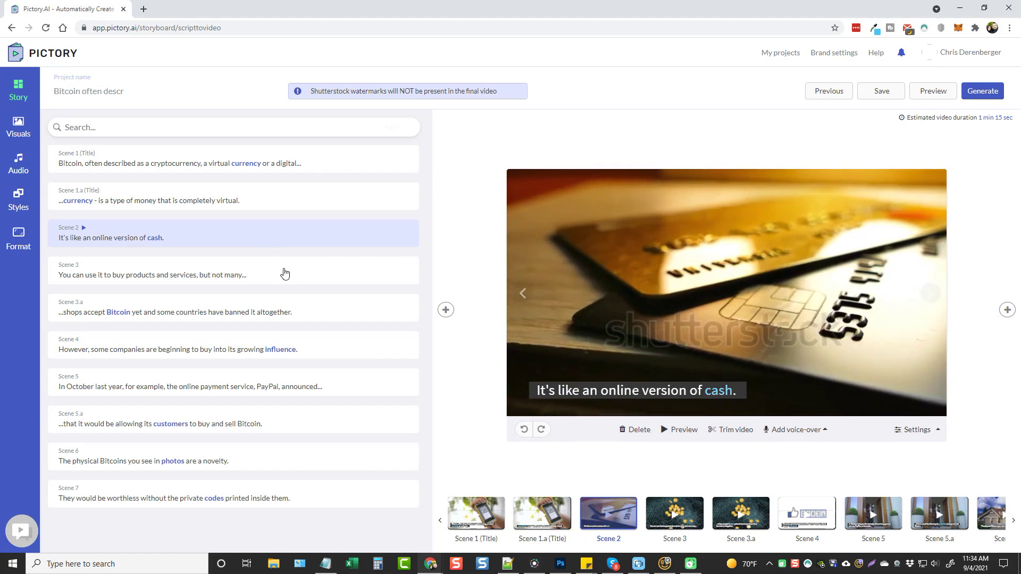
left_click(286, 273)
left_click(317, 351)
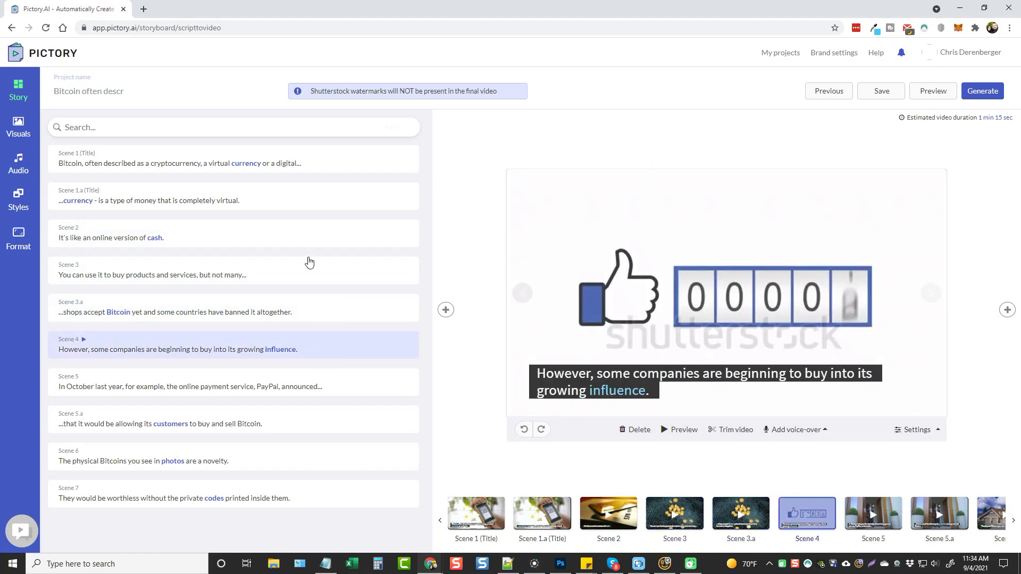
left_click(294, 224)
left_click(319, 168)
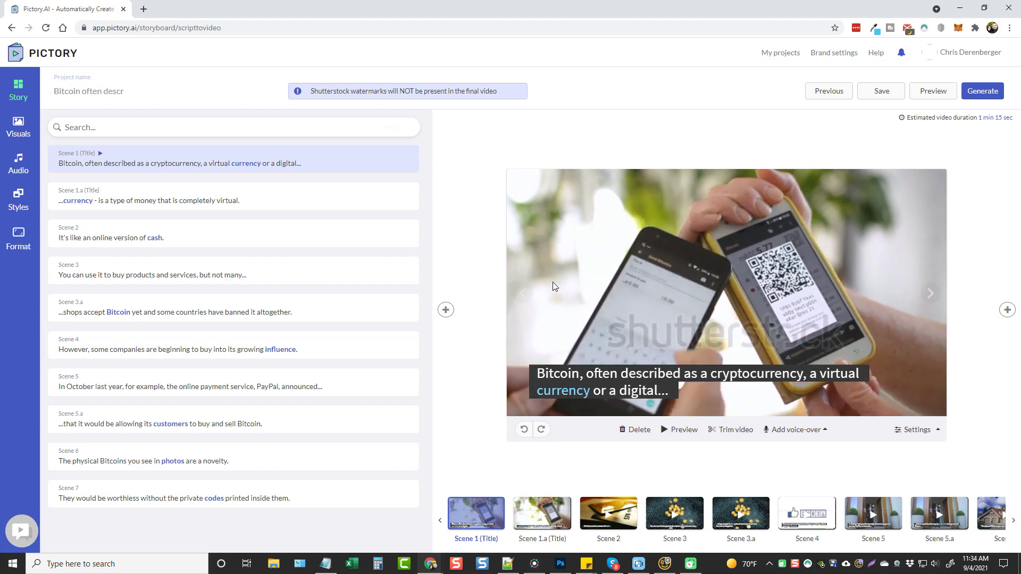
left_click(542, 513)
left_click(609, 514)
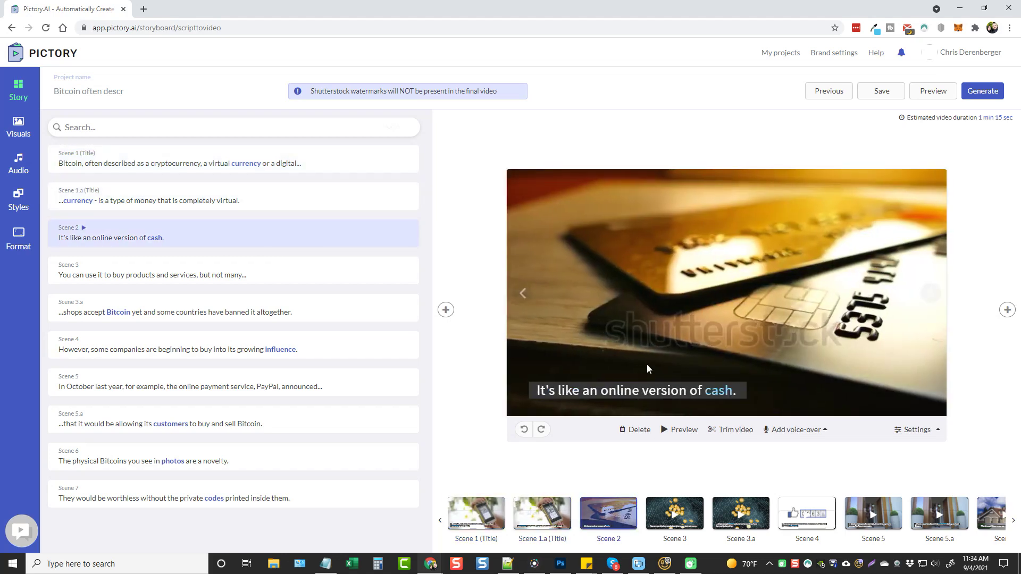
left_click(18, 127)
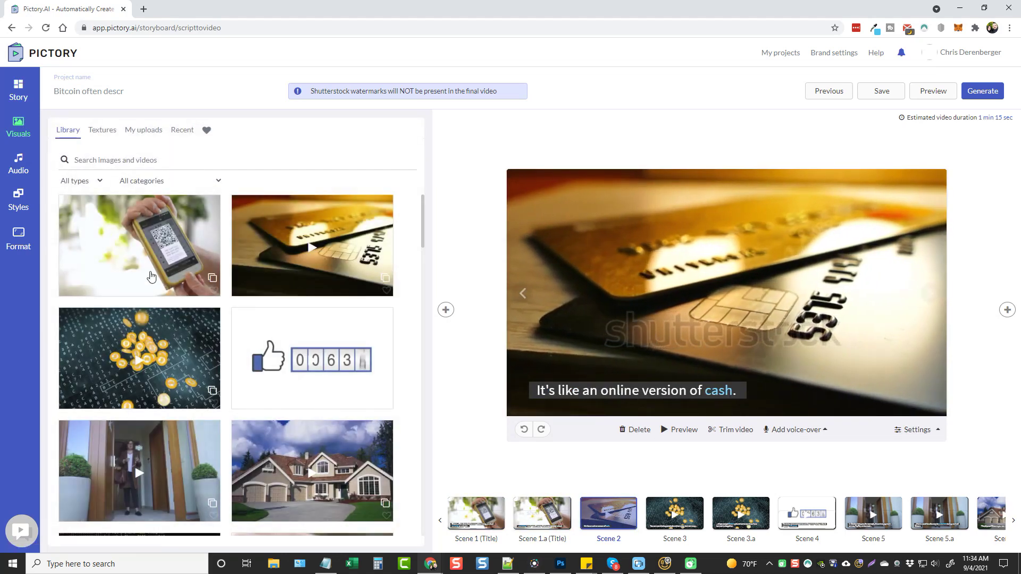
- Go back to the Scene 1 title scene and bring up its voice-over options
scroll(151, 276, "down", 8)
scroll(278, 426, "up", 8)
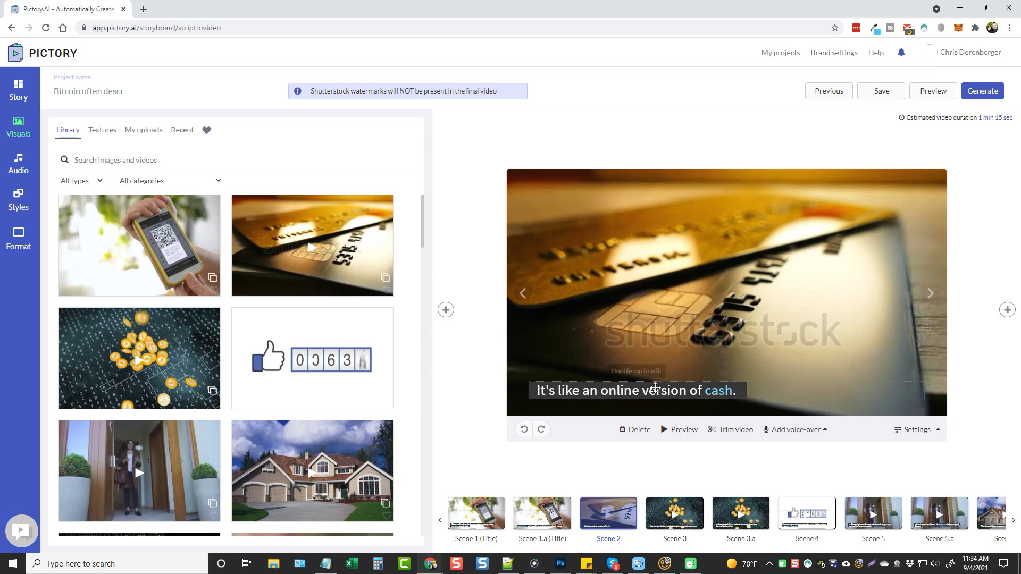
left_click(476, 513)
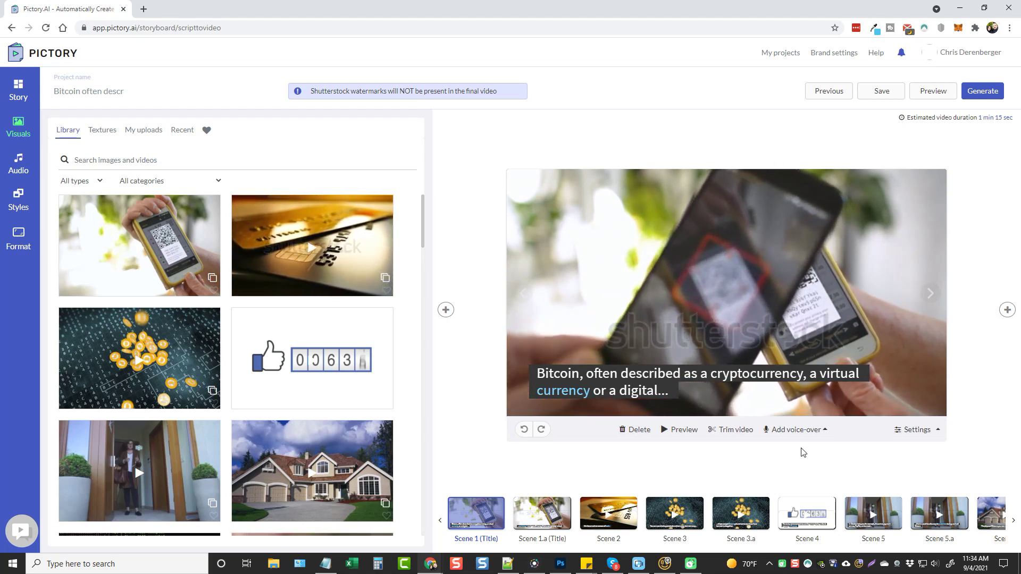
left_click(800, 432)
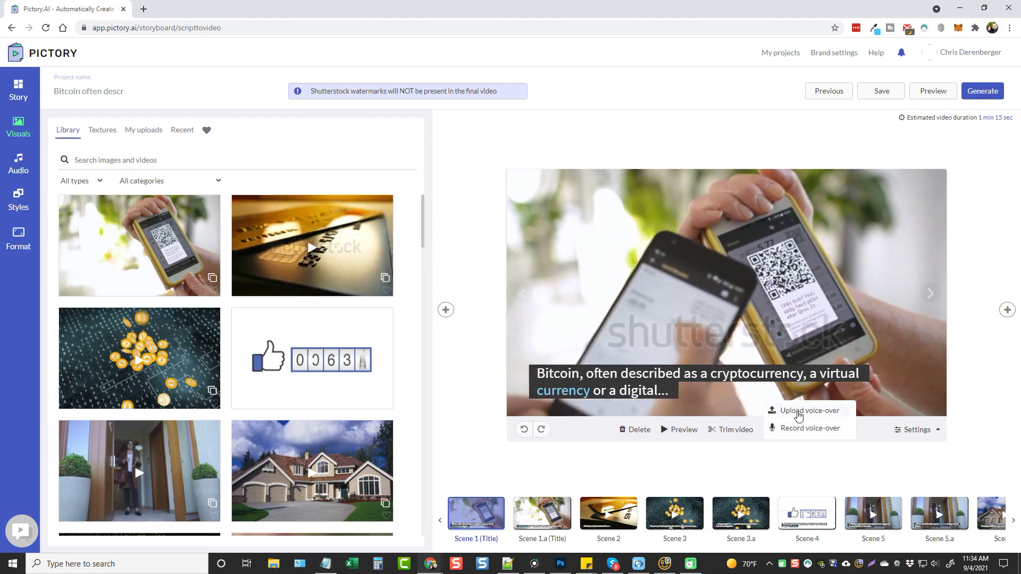
- Dismiss the voice-over prompt and reach the Audio > My uploads voice-over upload area
left_click(633, 415)
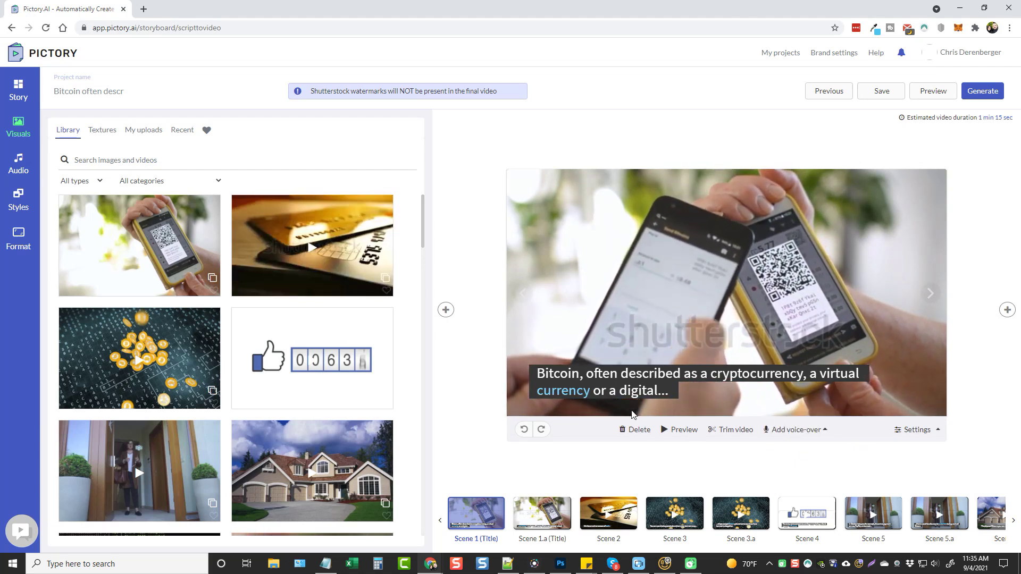
left_click(18, 168)
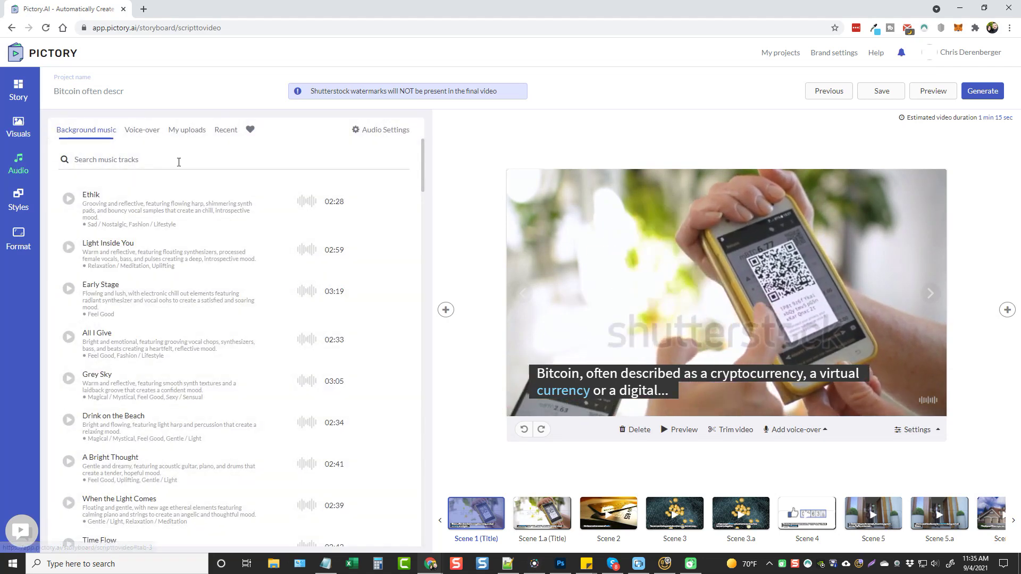
left_click(189, 131)
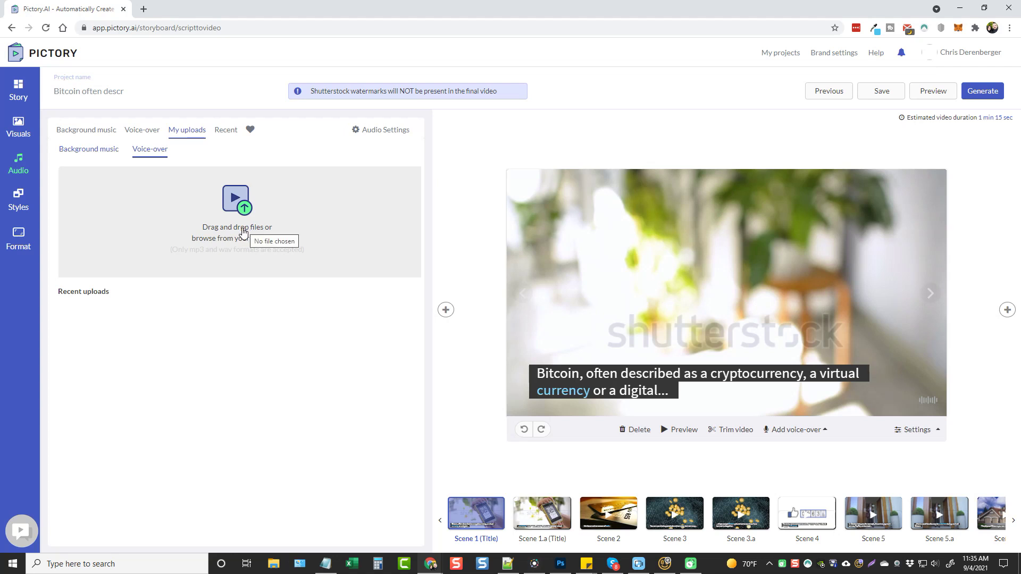
left_click(244, 232)
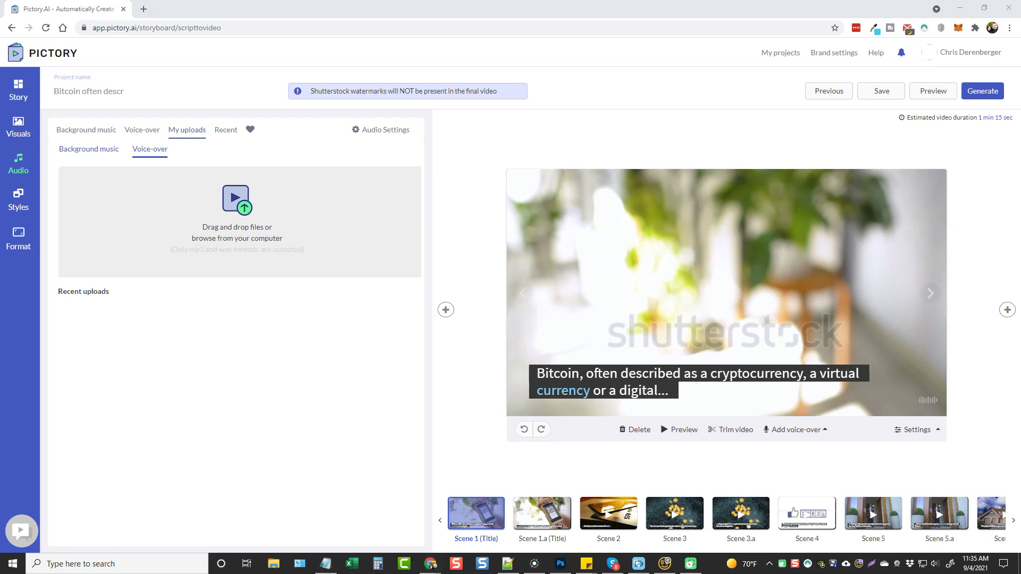
- Upload 'what is crypto.mp3' and auto-sync it across the entire video
left_click_drag(659, 115, 234, 208)
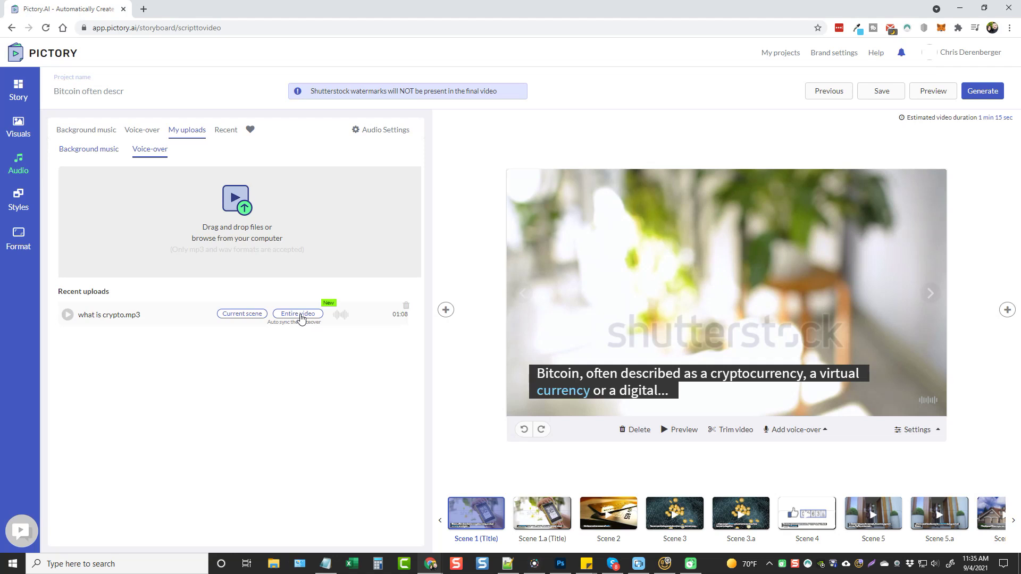
left_click(299, 315)
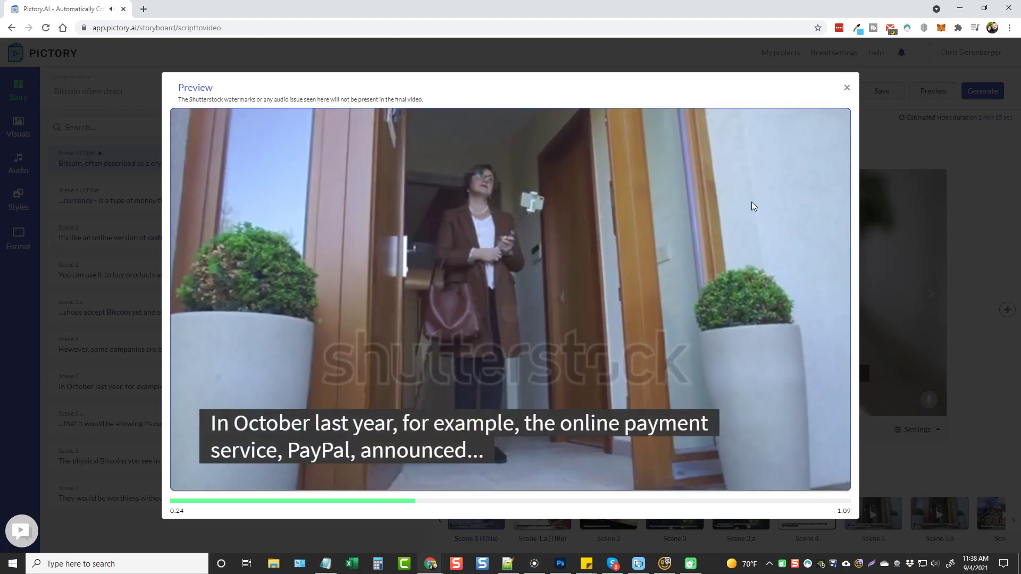
- Pause the voice-synced preview, close it, and return to the Audio panel
left_click(518, 302)
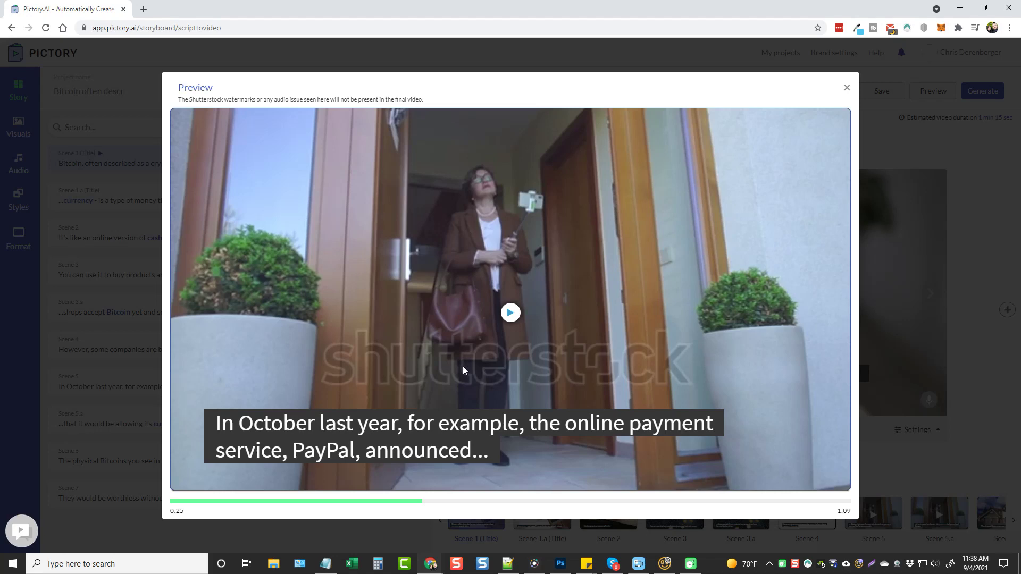
left_click(846, 88)
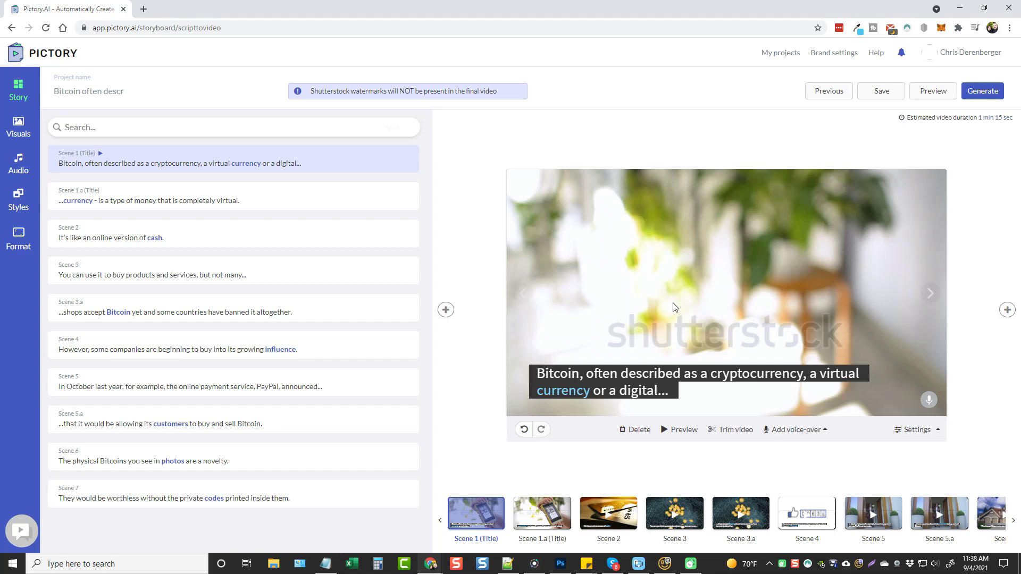
left_click(18, 164)
- Adjust the uploaded voice-over, checking its timing on Scenes 1.a, 2 and 3, then save
left_click(183, 132)
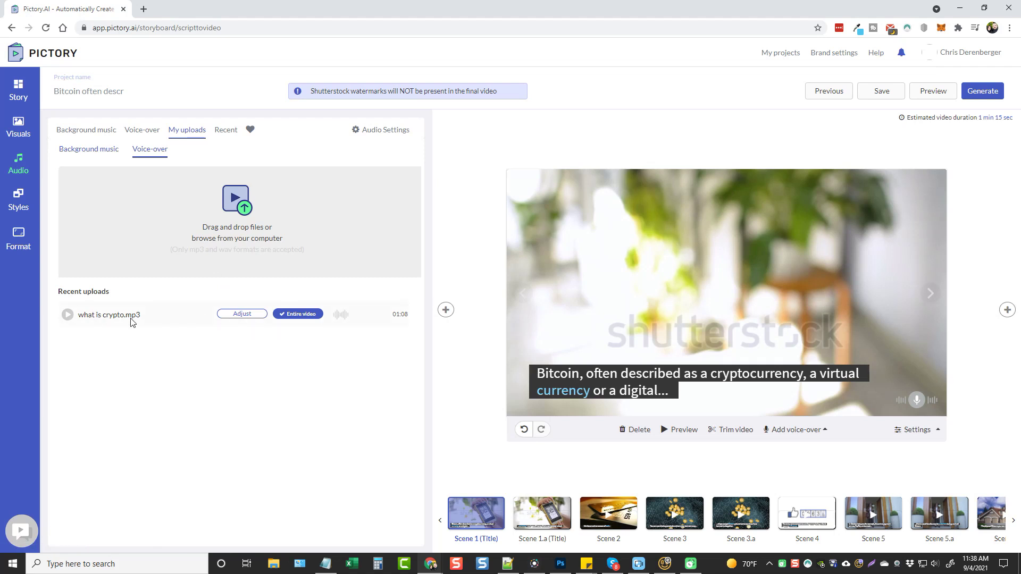
left_click(247, 317)
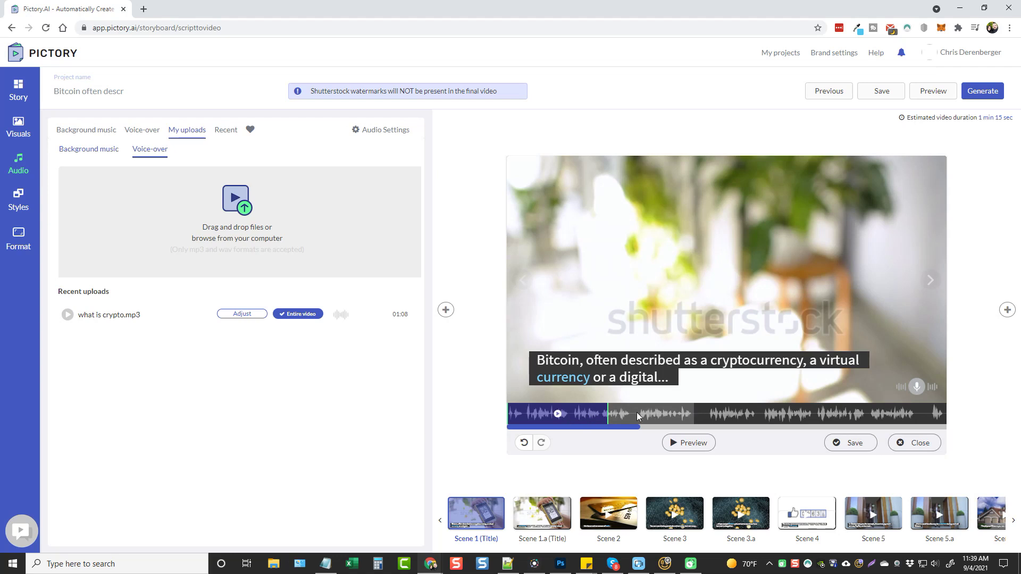
left_click_drag(615, 428, 559, 414)
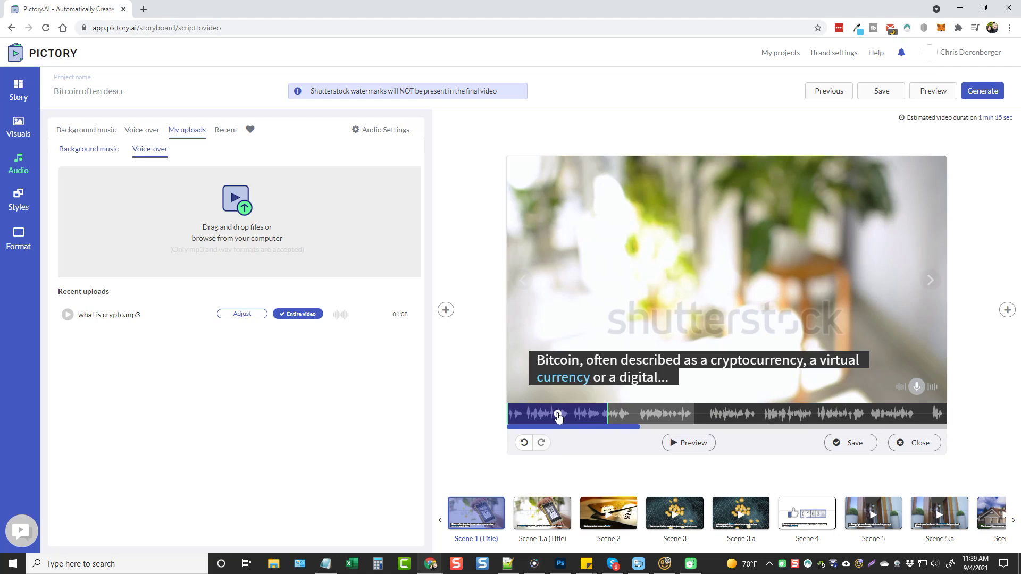
left_click(540, 514)
left_click(609, 511)
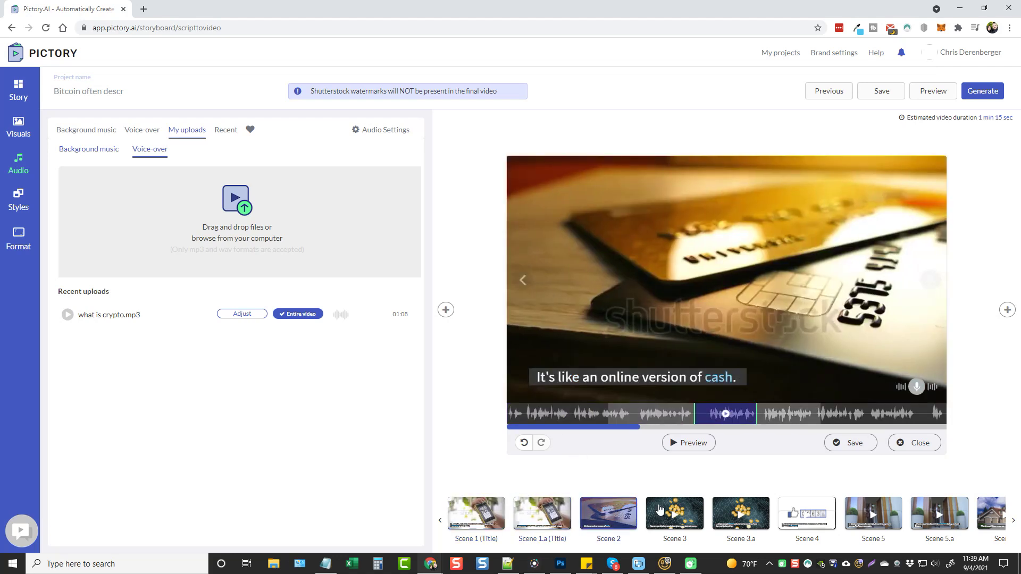
left_click(675, 513)
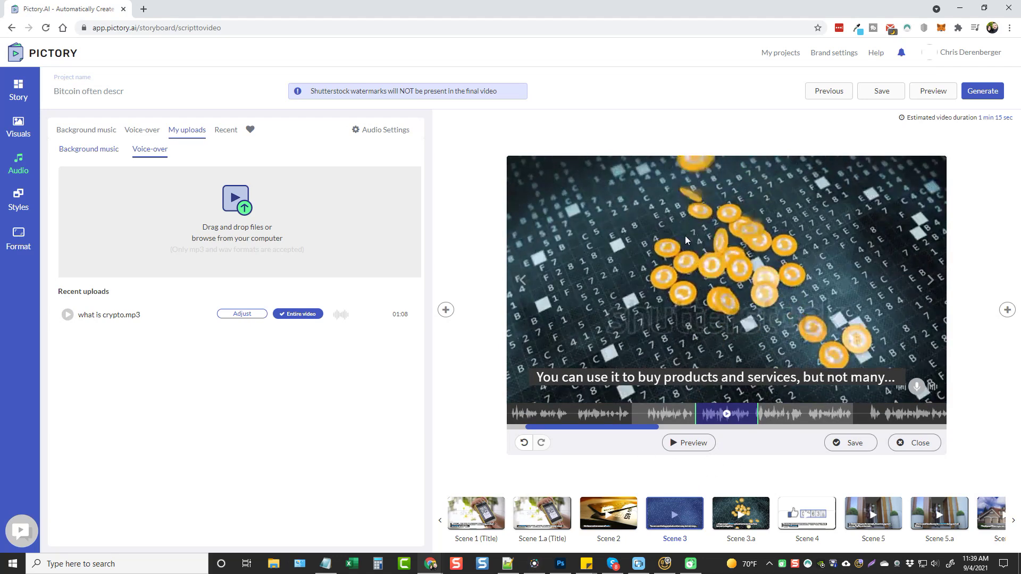
left_click(850, 443)
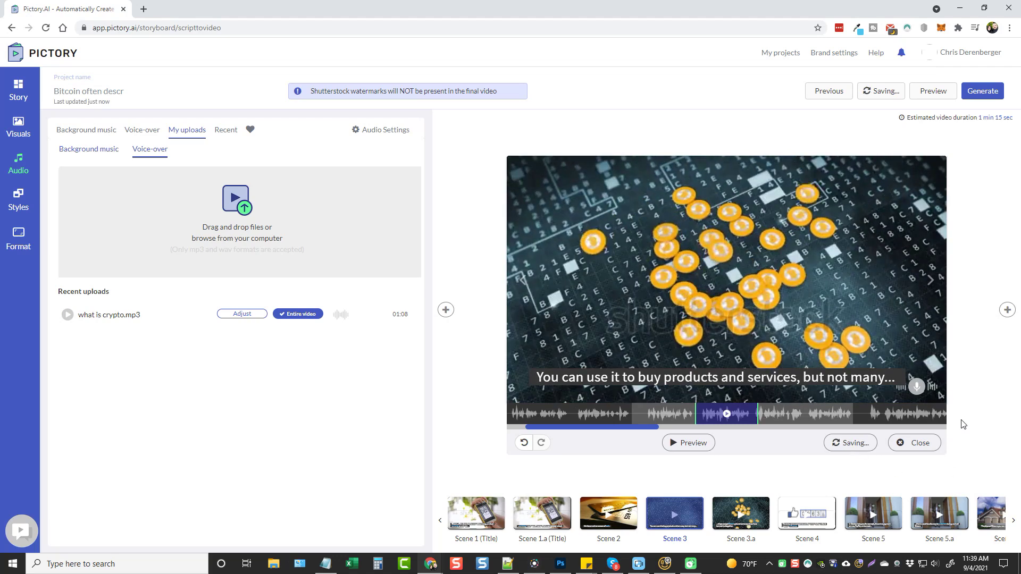
- Generate the Bitcoin project as a Video
left_click(983, 92)
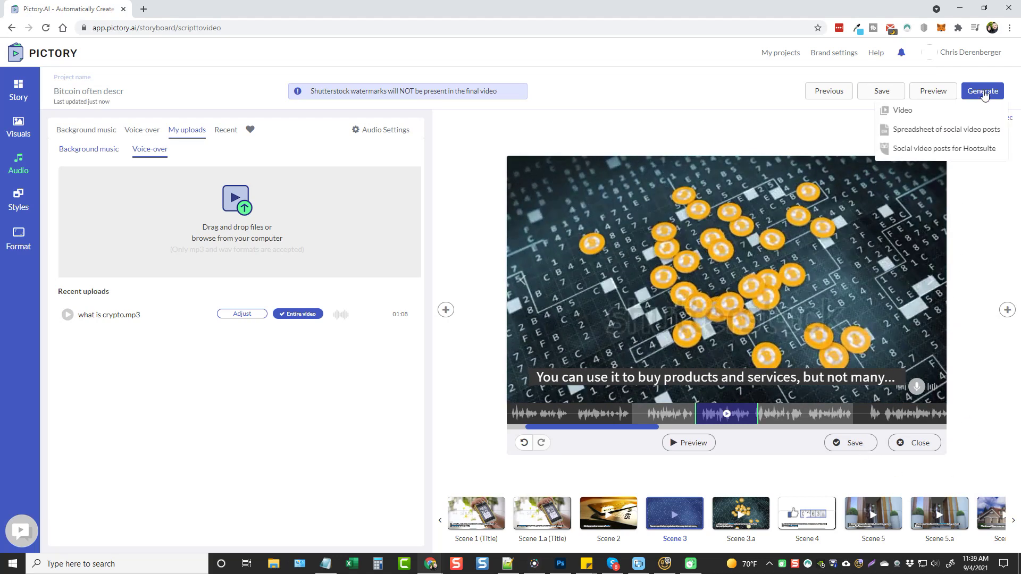
left_click(912, 114)
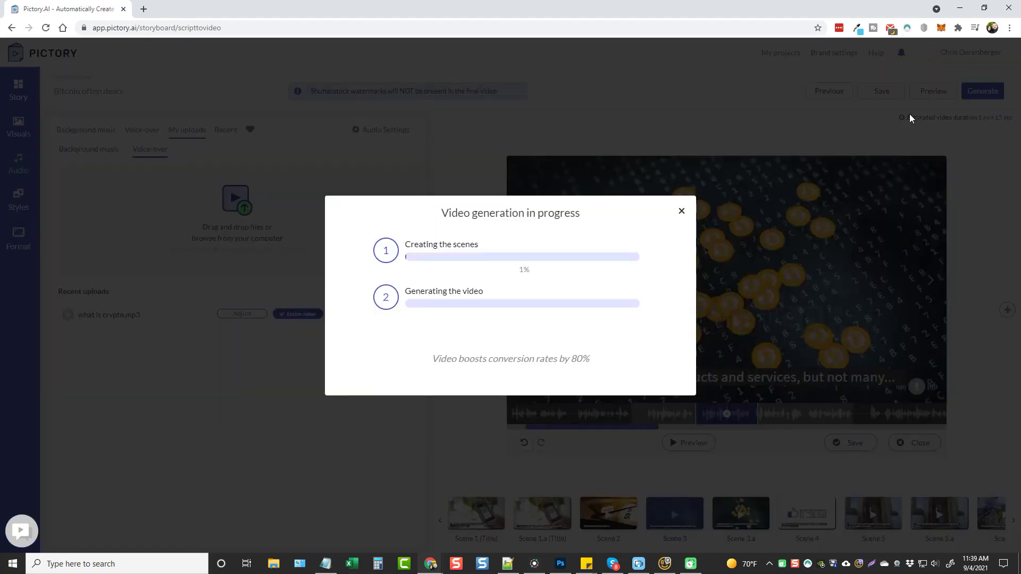